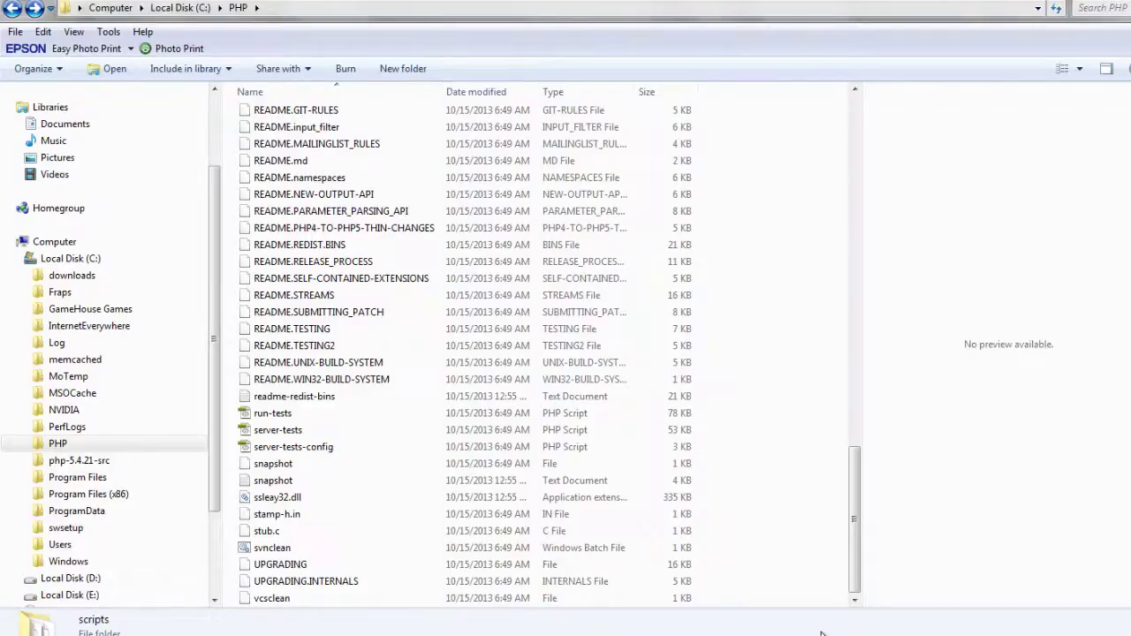
Step: Find cmd.exe among the installed programs and open a command prompt window
key(super)
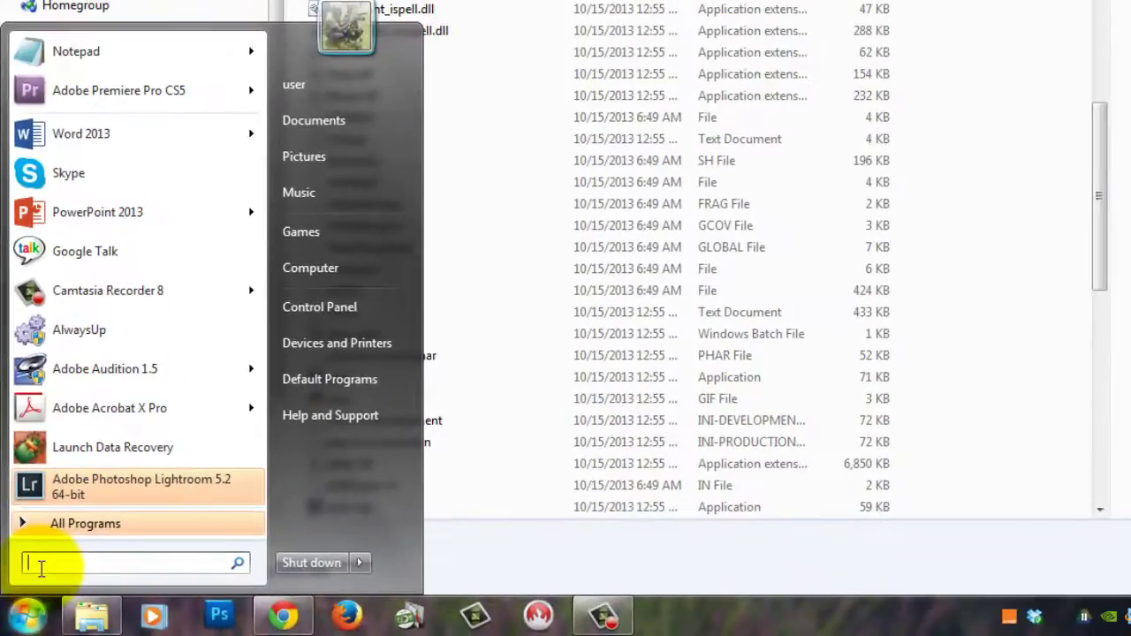
text(cmd)
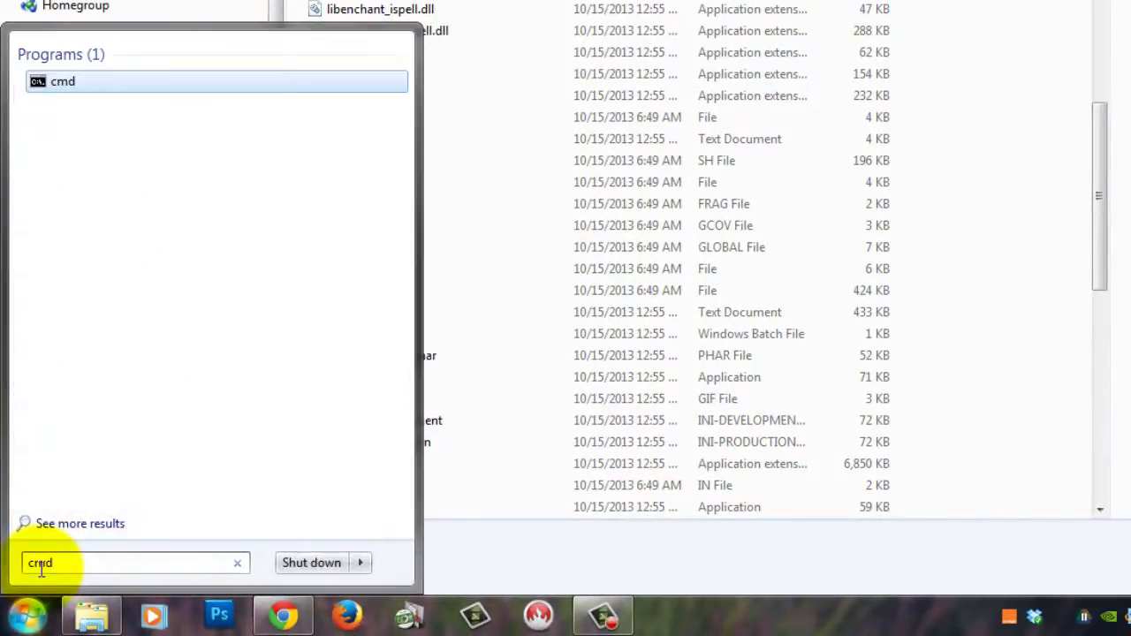
text(.exe)
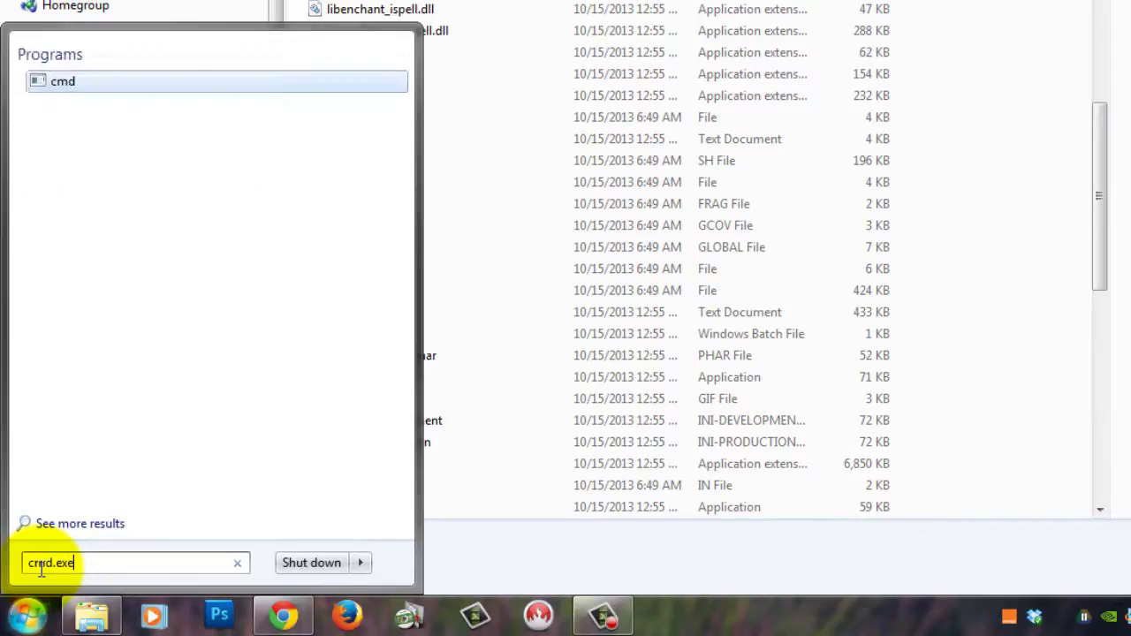
click(86, 82)
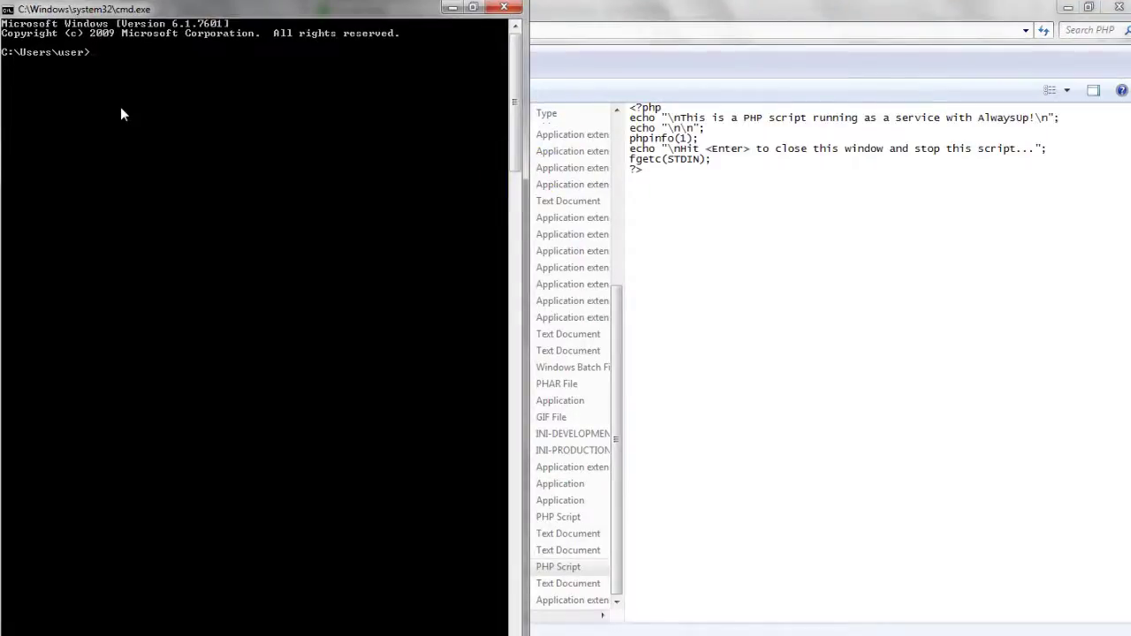
Step: Run C:/PHP/sample-php-script.php with C:/PHP/php.exe from the command prompt, and end the script
text(C:/PHP?)
key(BackSpace)
text(php.exe)
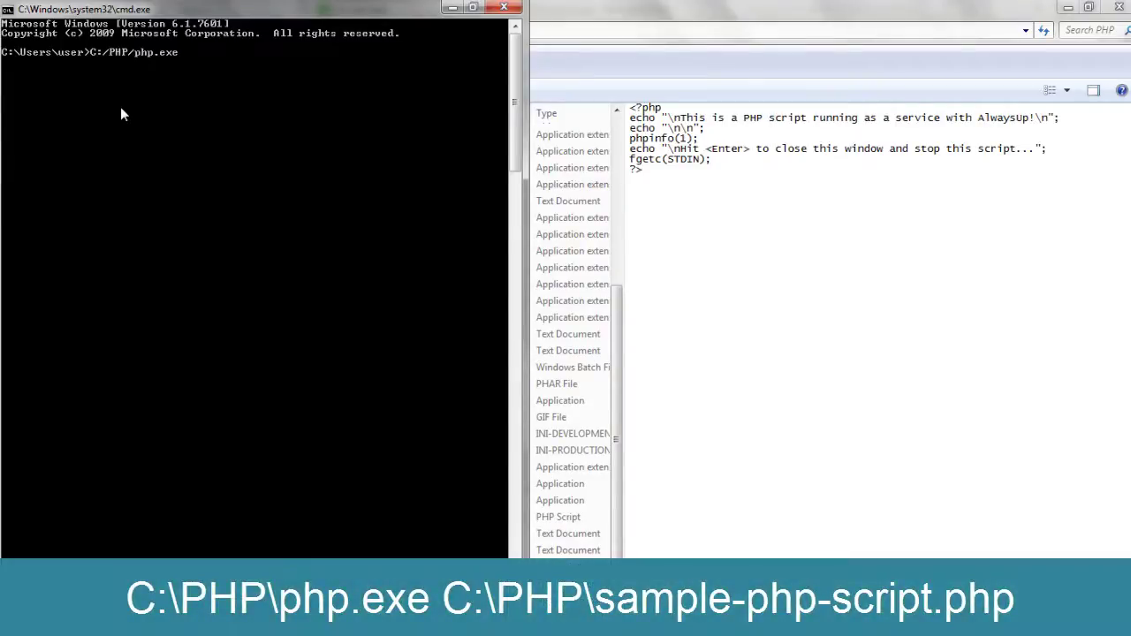
text( C:/PHP/sample-php)
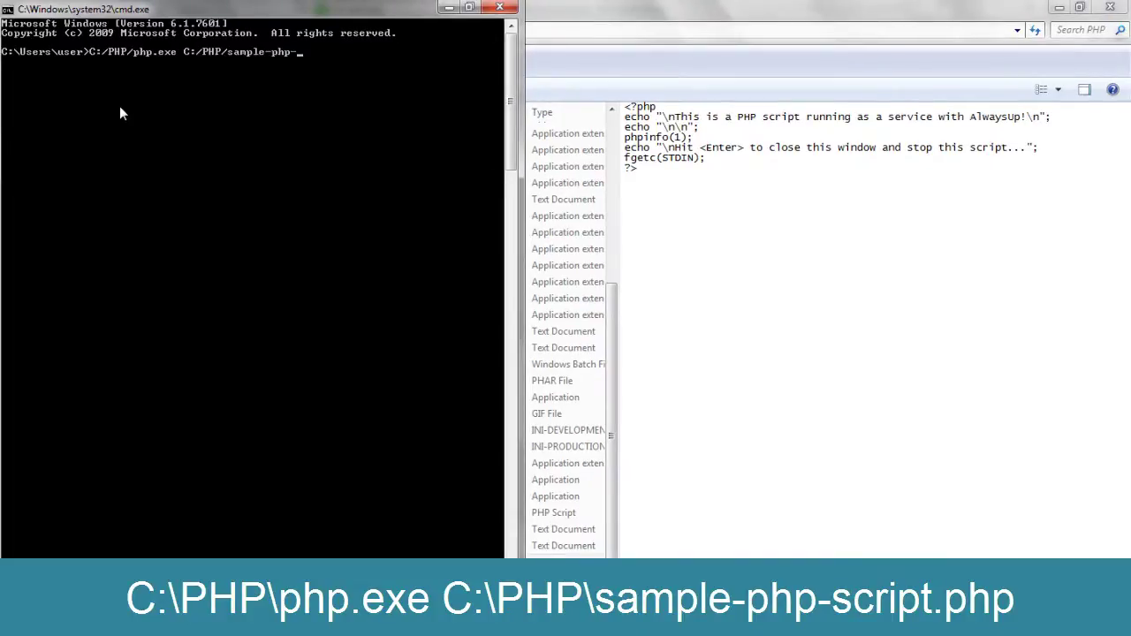
text(-script.php)
key(Return)
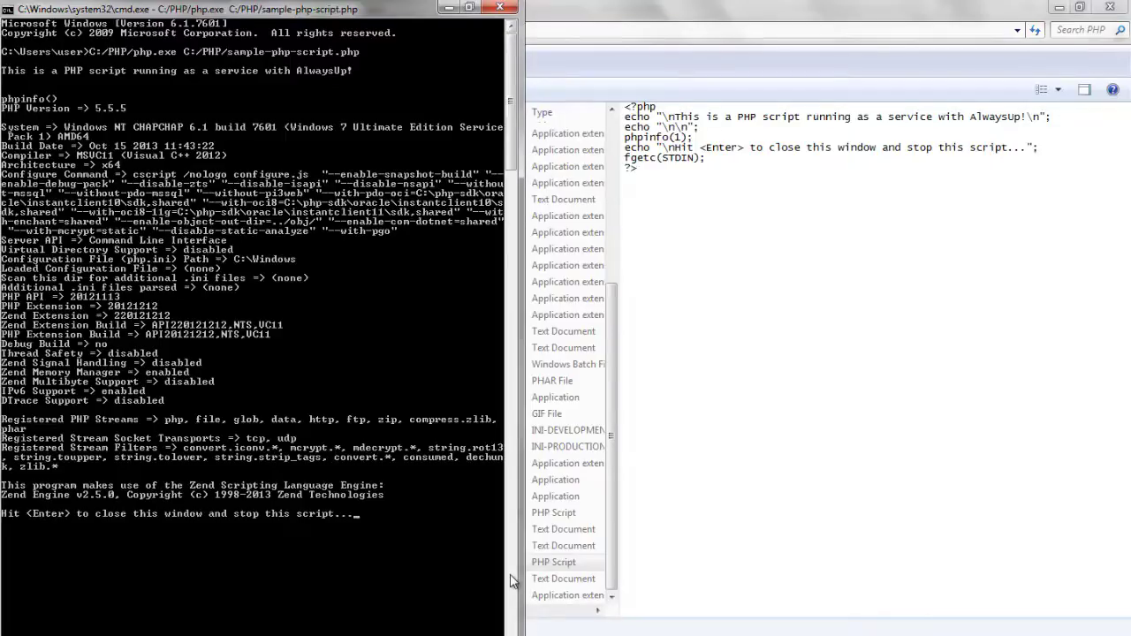
key(Return)
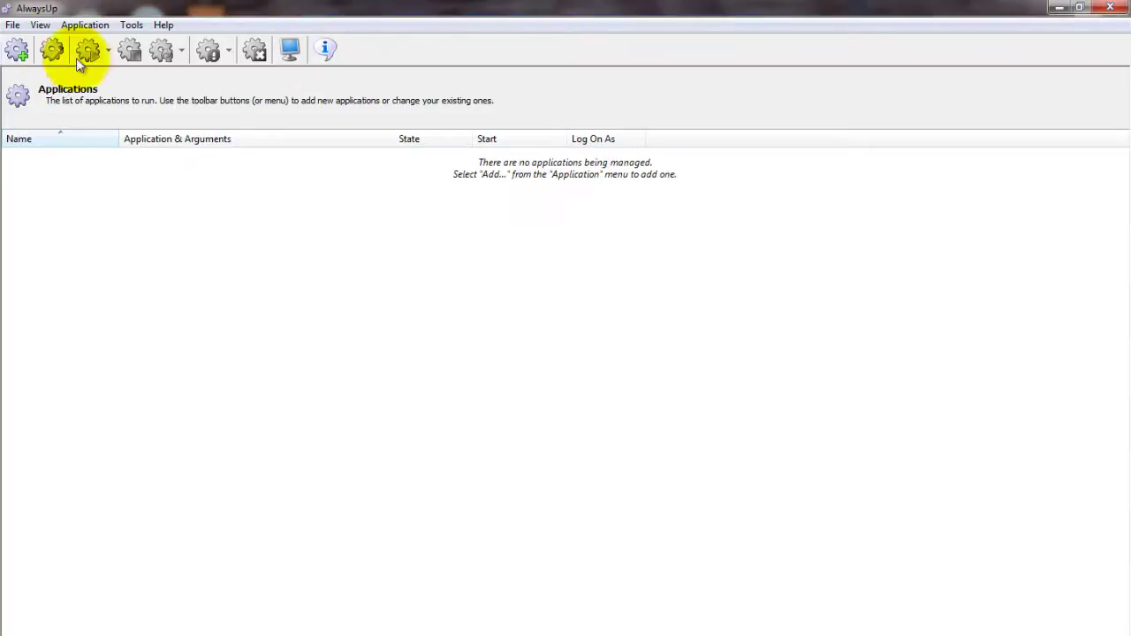
Step: In AlwaysUp, begin adding an application that runs C:\PHP\php.exe with the argument C:\PHP\sample-php-script.php
click(63, 26)
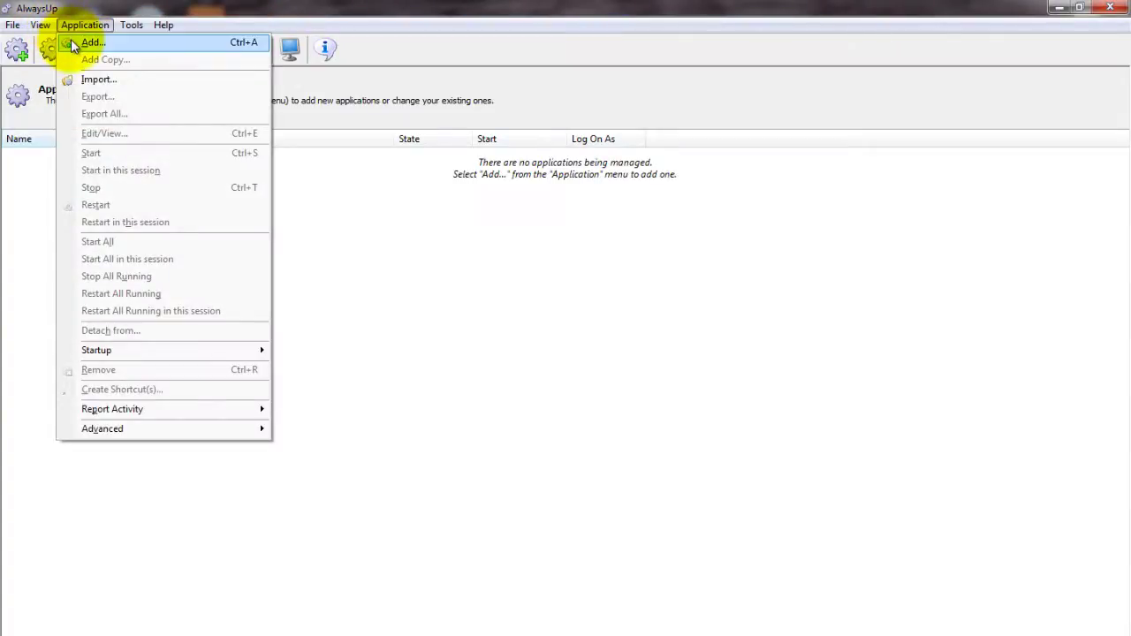
click(70, 40)
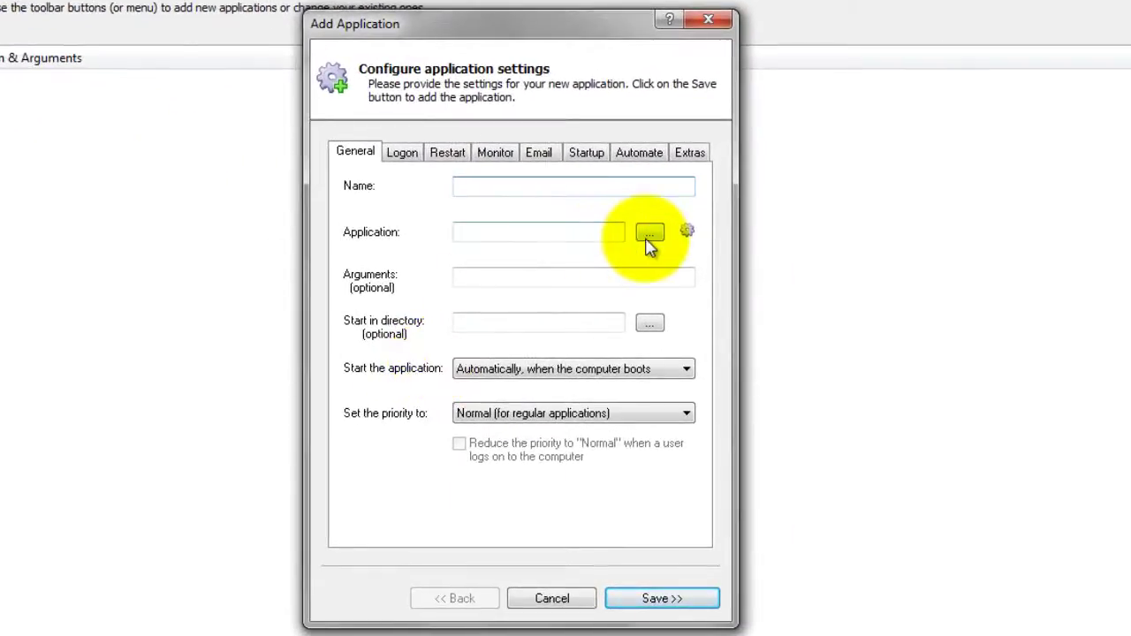
click(650, 235)
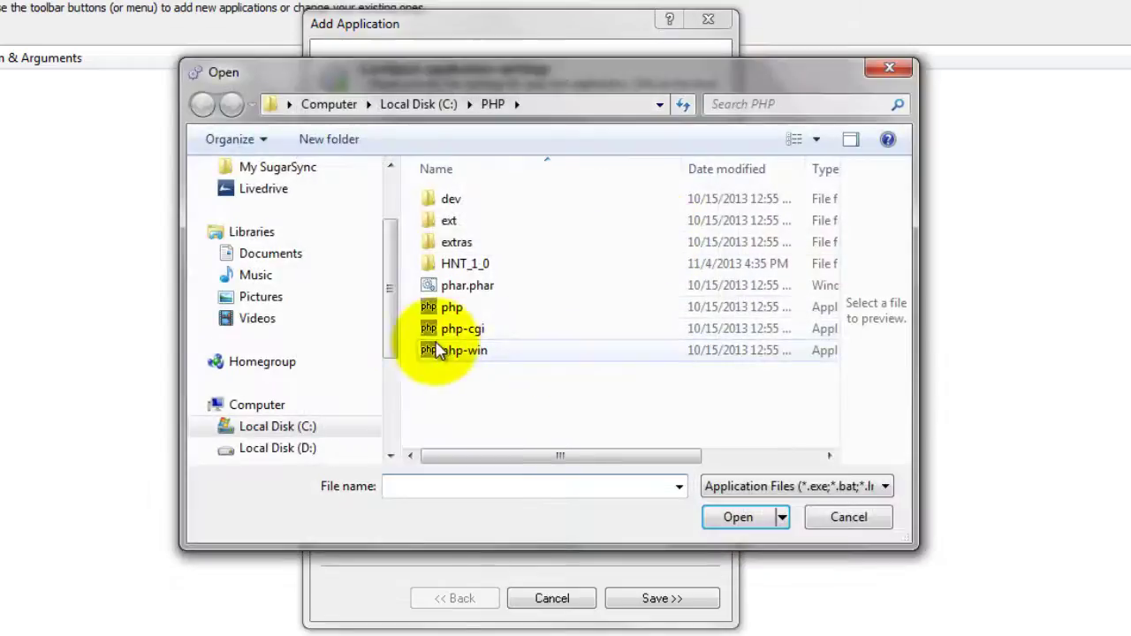
click(427, 307)
click(726, 530)
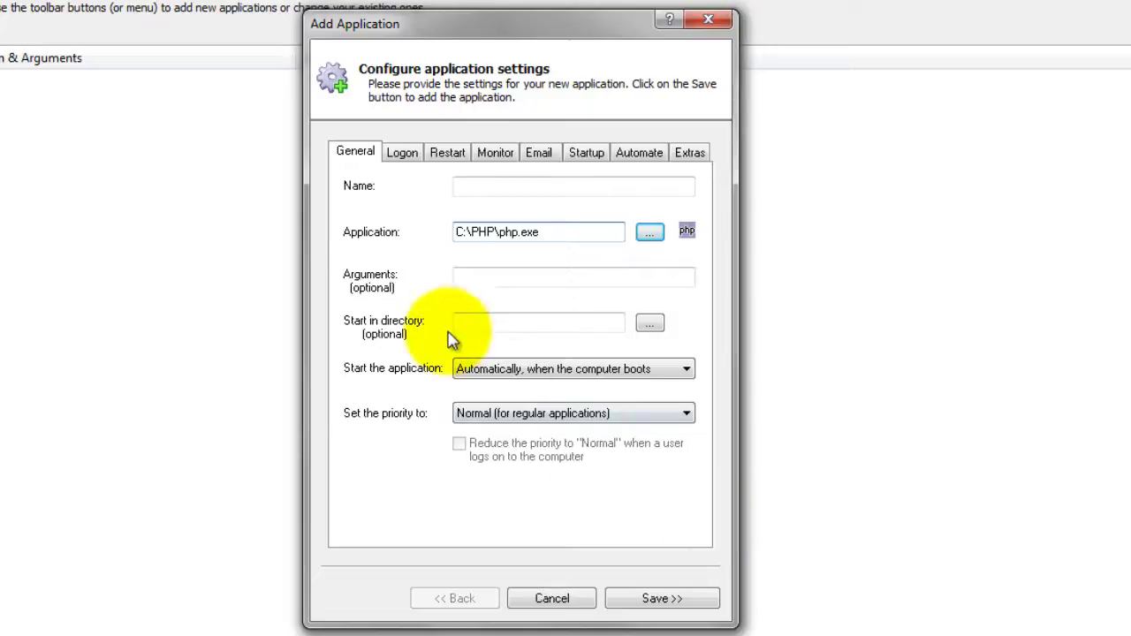
click(471, 283)
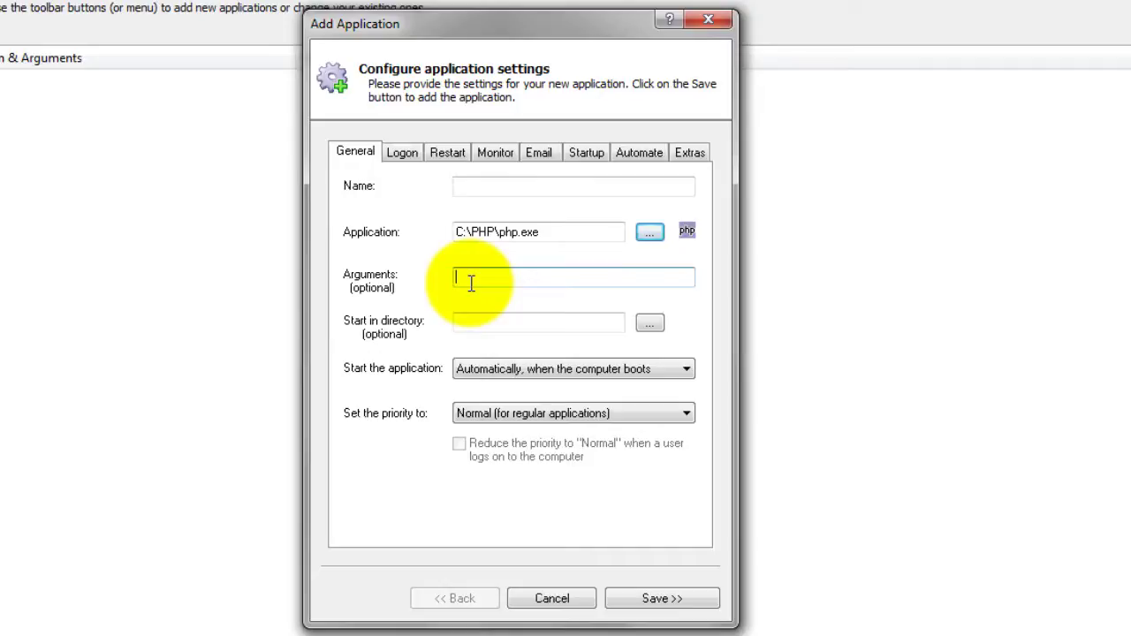
text(C:\PHP\sample-php-script.php)
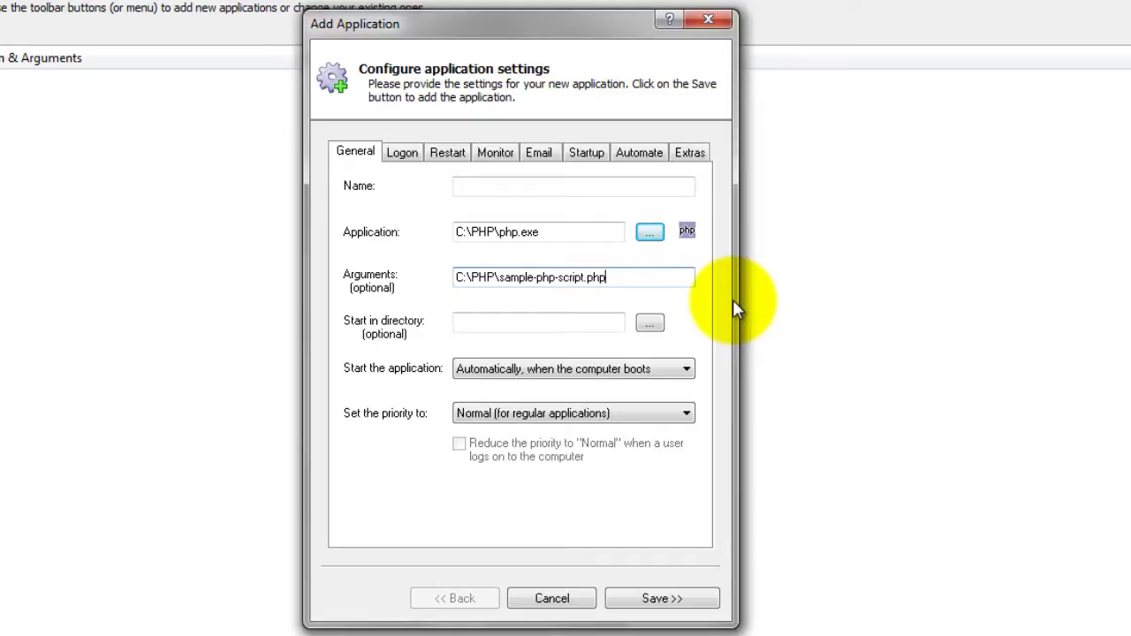
Step: Name the new application "My Php script"
click(469, 189)
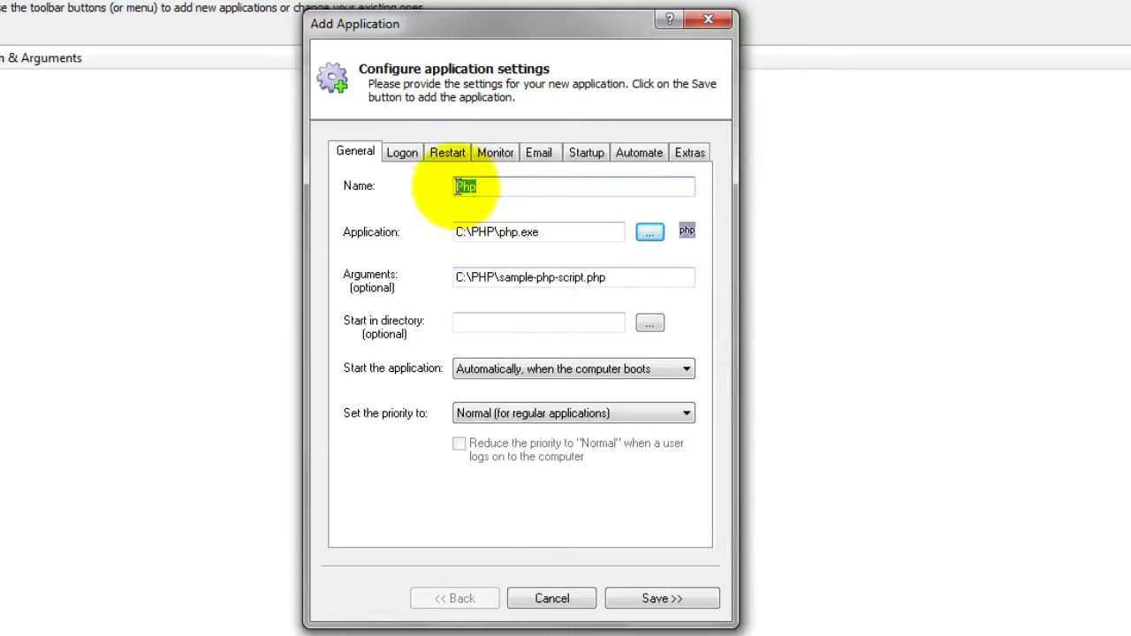
click(459, 187)
text(My)
click(509, 188)
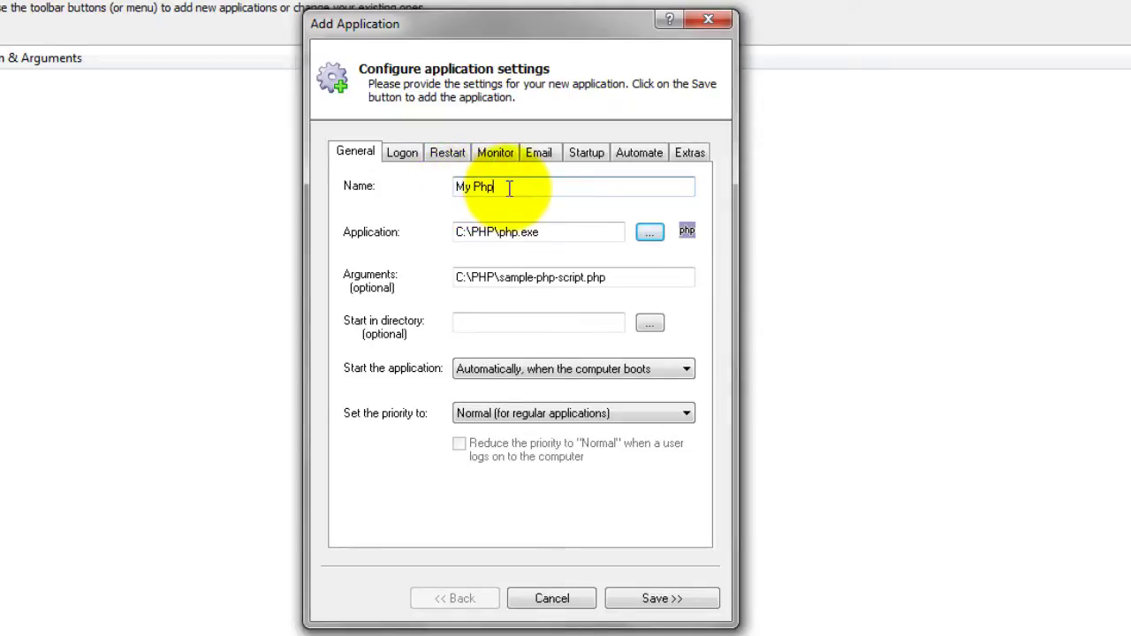
text(script)
click(514, 281)
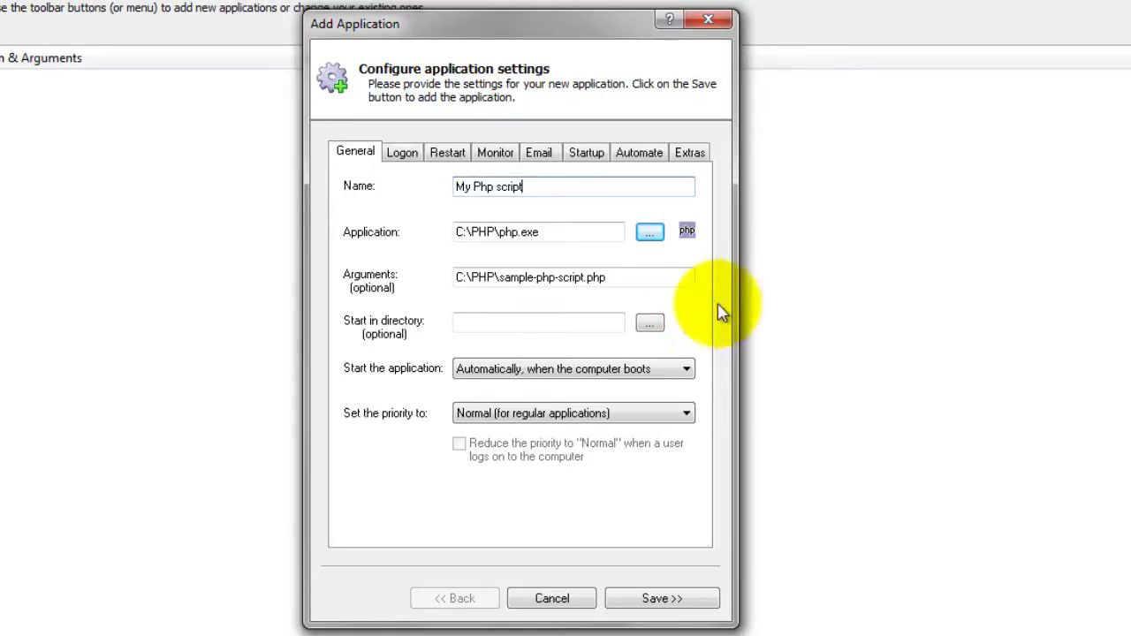
Step: Have the application restart immediately whenever it stops, and save the new application
click(448, 158)
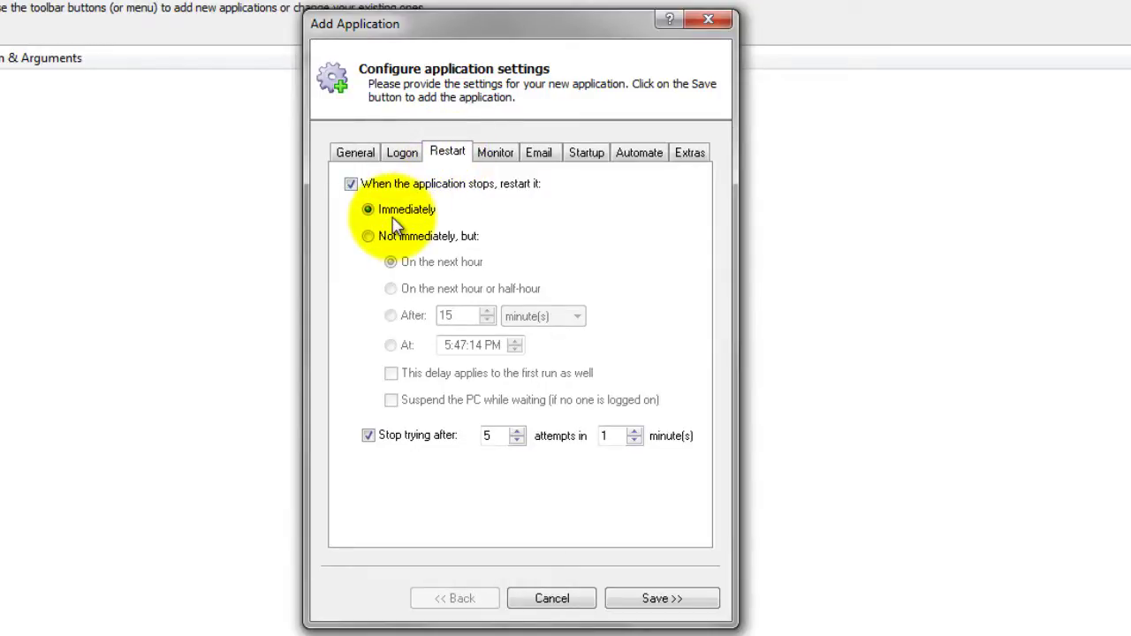
click(368, 237)
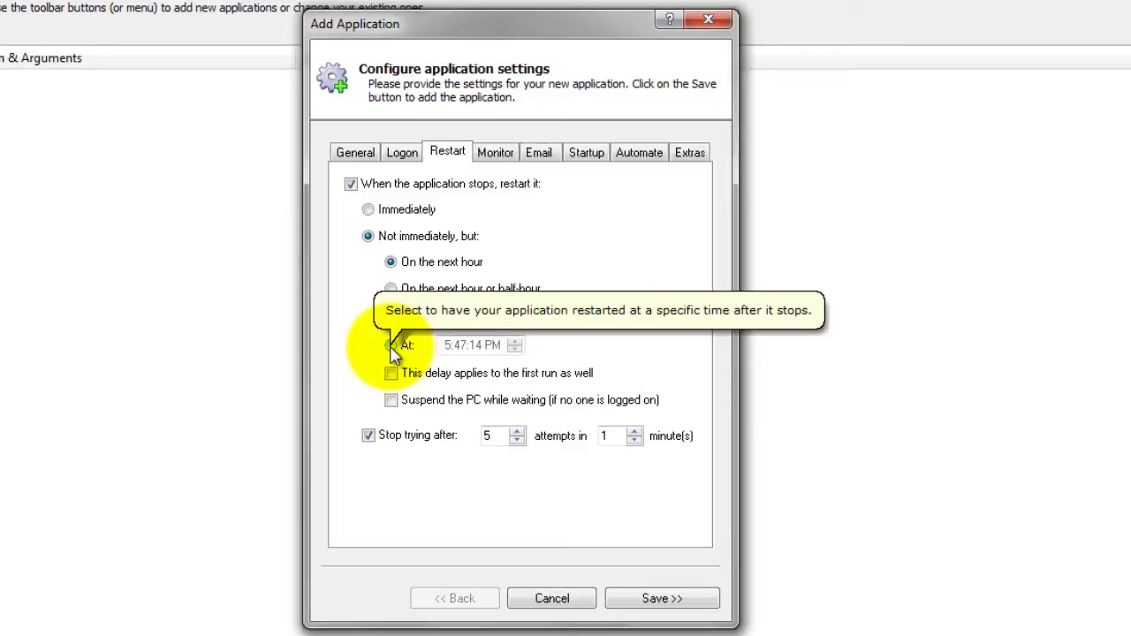
click(369, 217)
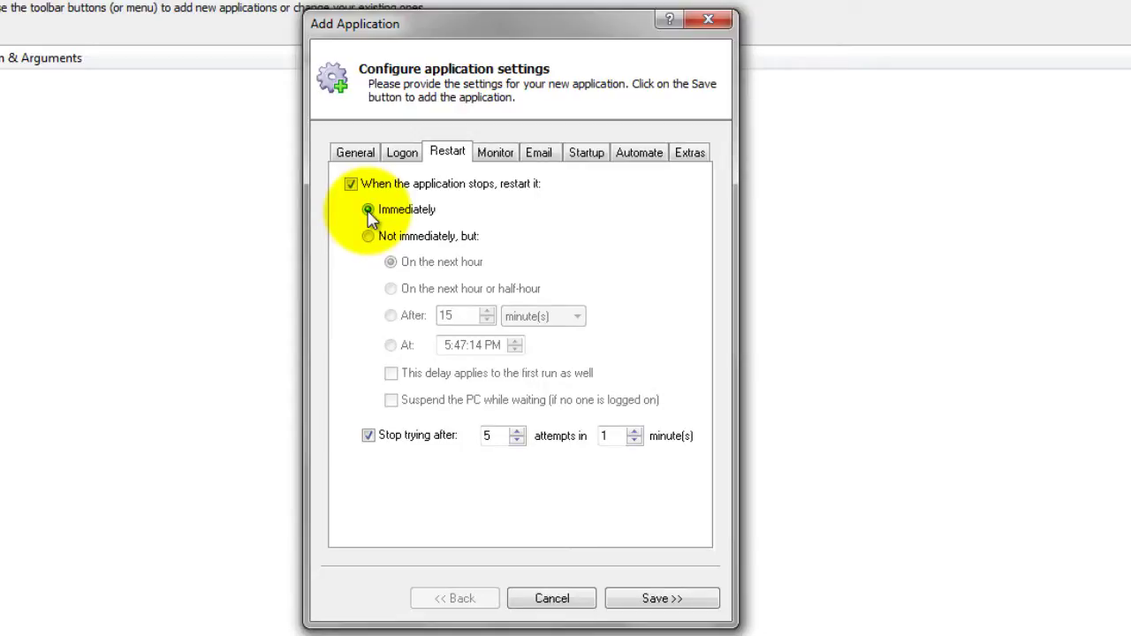
click(633, 598)
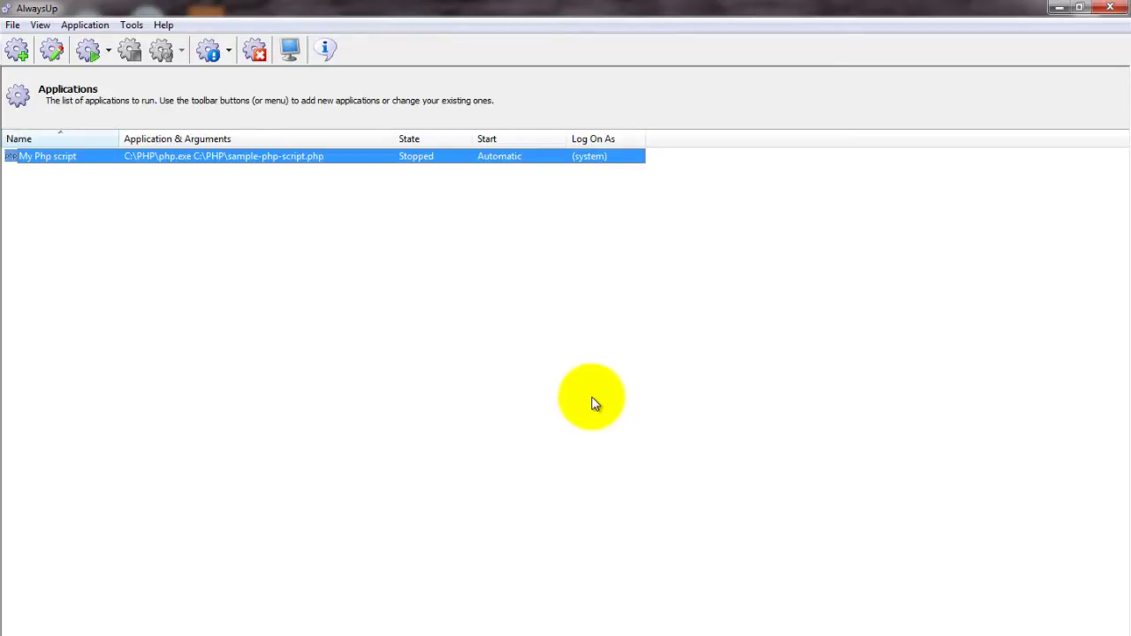
Step: Start the My Php script application and switch to Session 0 to see it there
click(89, 26)
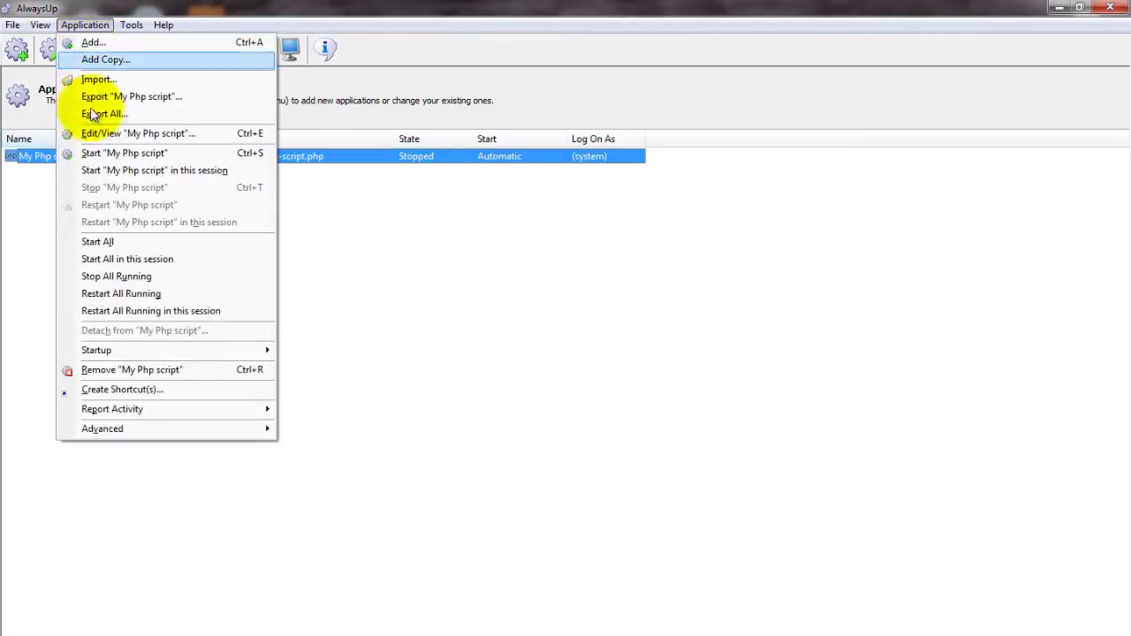
click(97, 154)
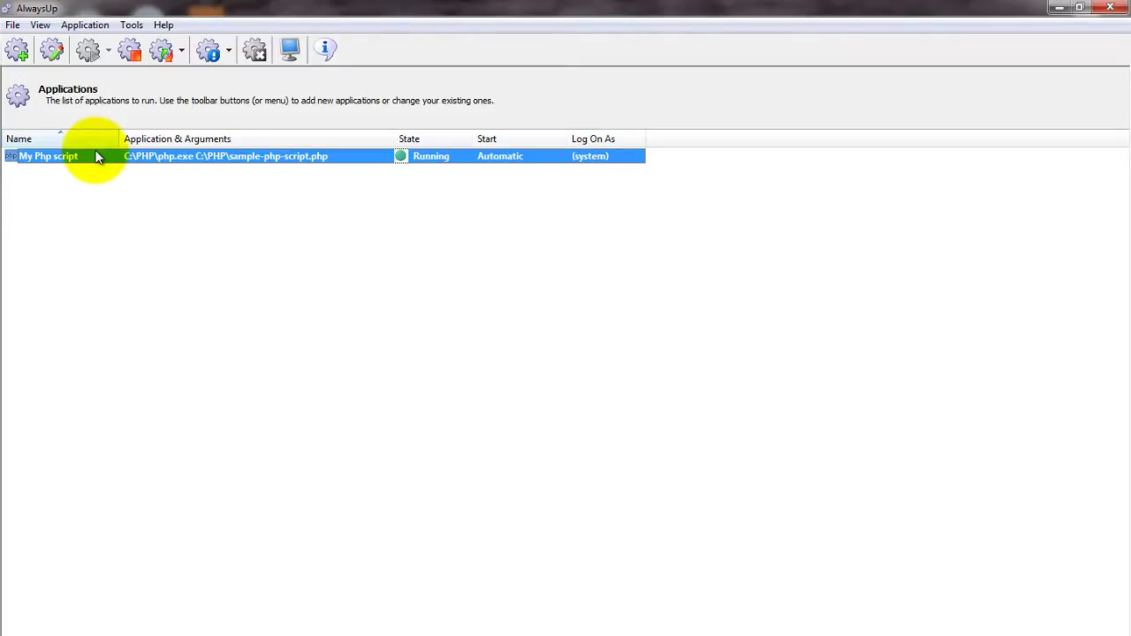
click(131, 25)
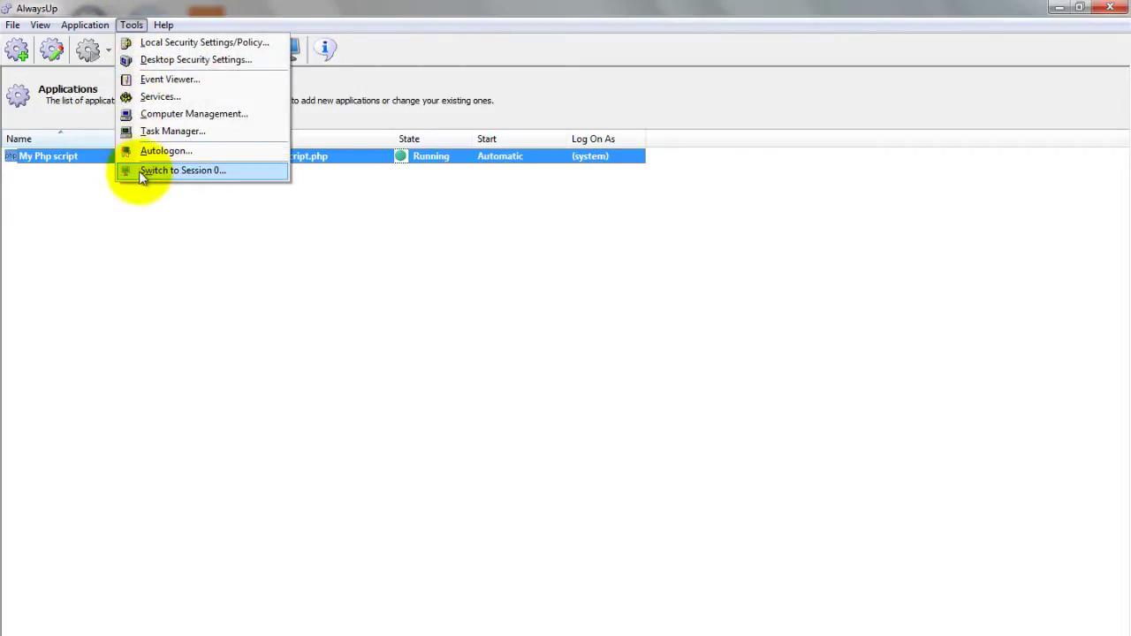
click(138, 171)
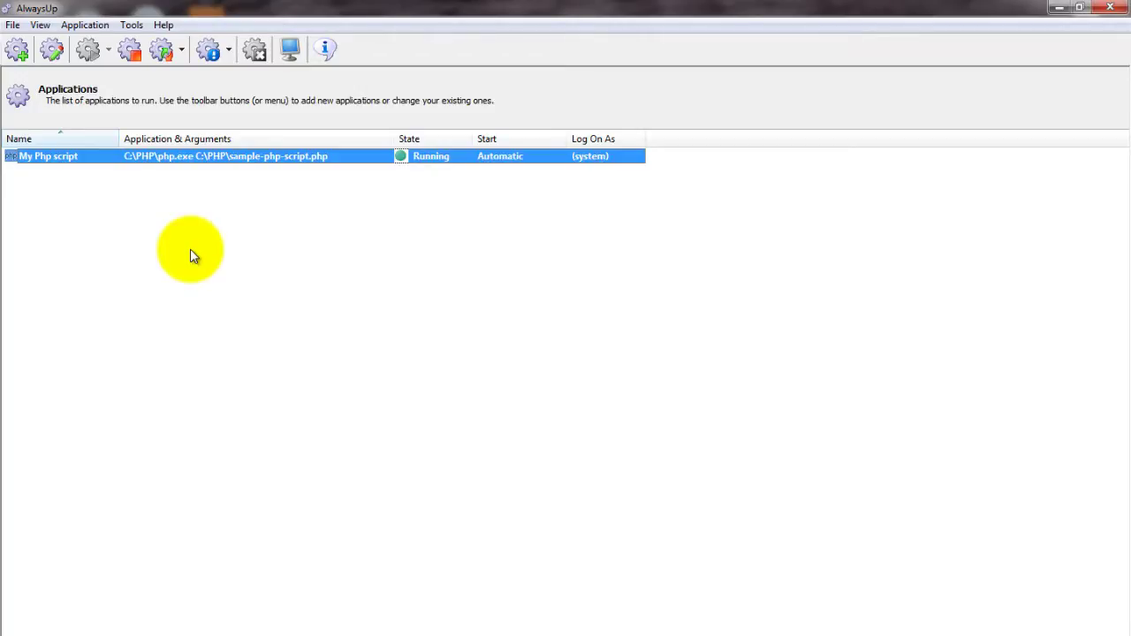
Step: Open the settings of the My Php script application for editing
click(85, 25)
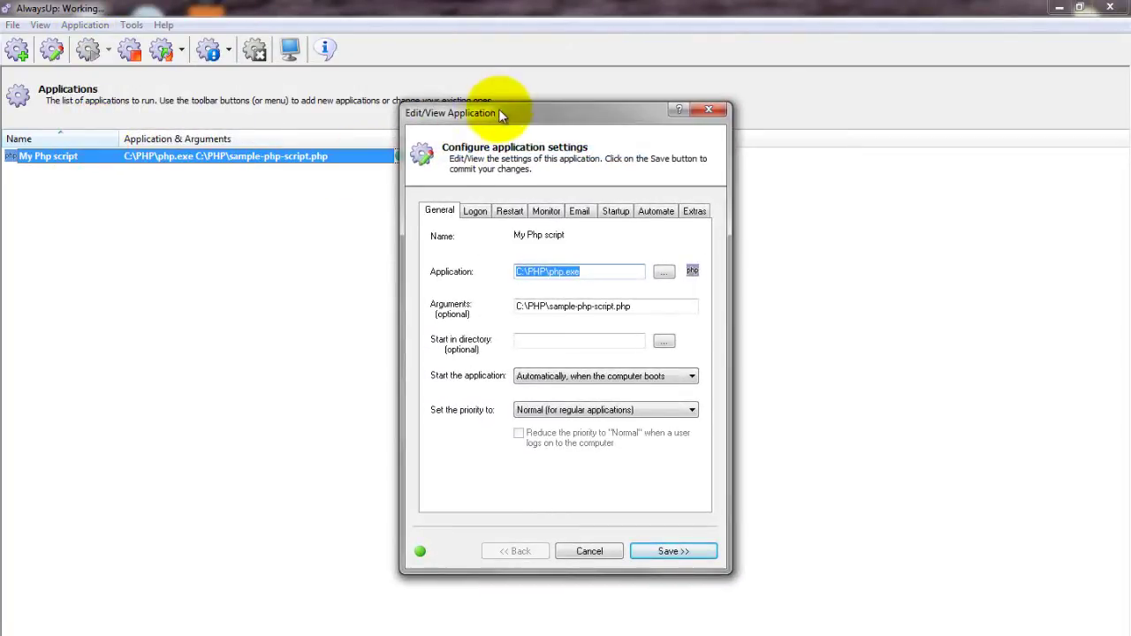
drag(493, 115, 483, 116)
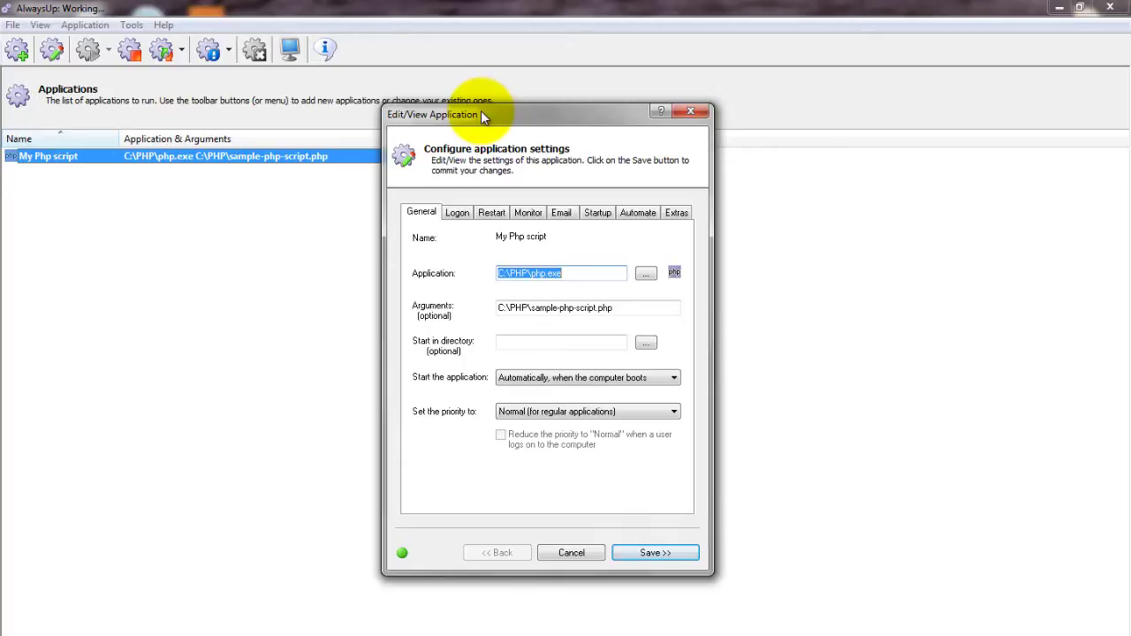